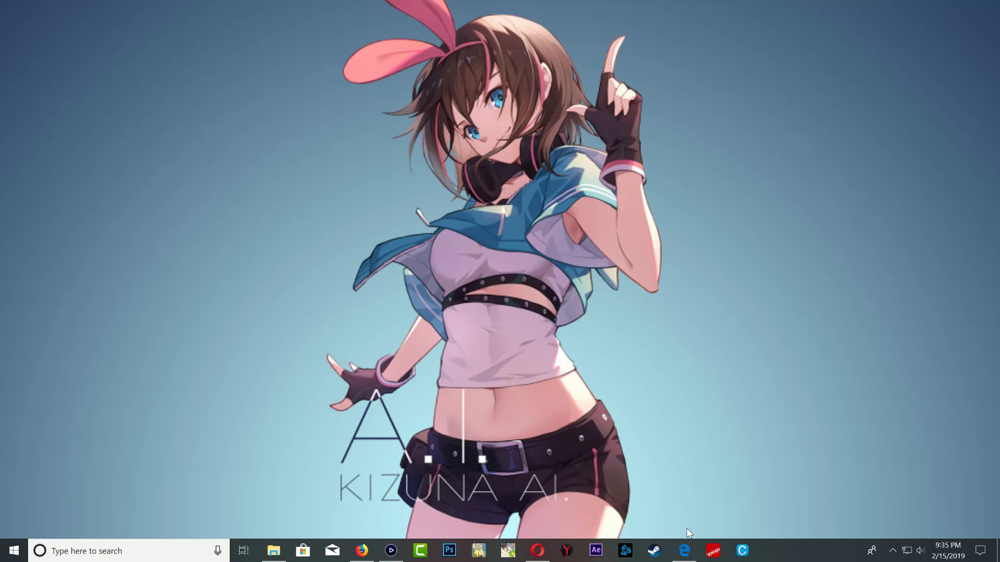
Step: Leave the MEGA download page for PS3ProxyServer.rar and open Local Disk (C:) in File Explorer
left_click(684, 550)
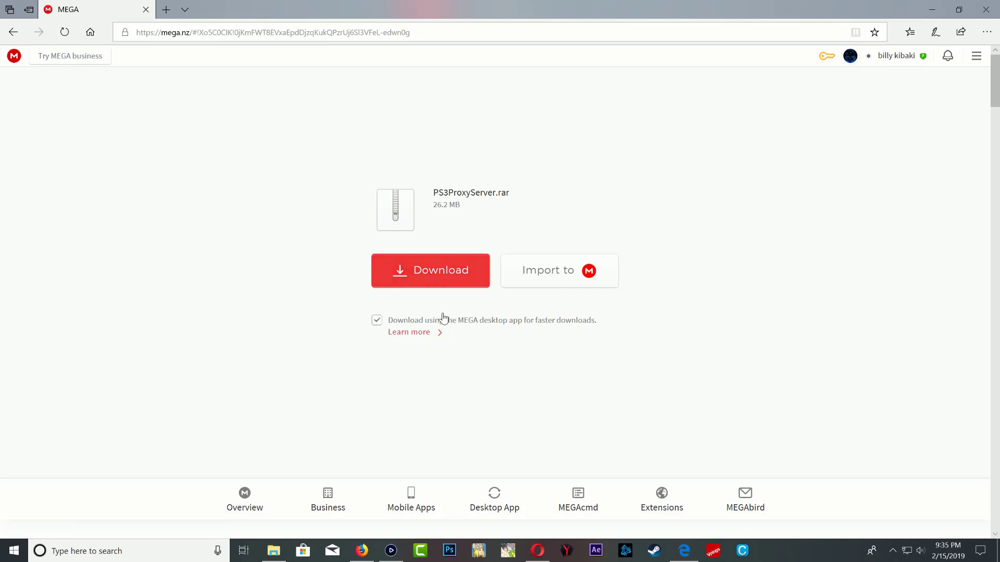
left_click(931, 9)
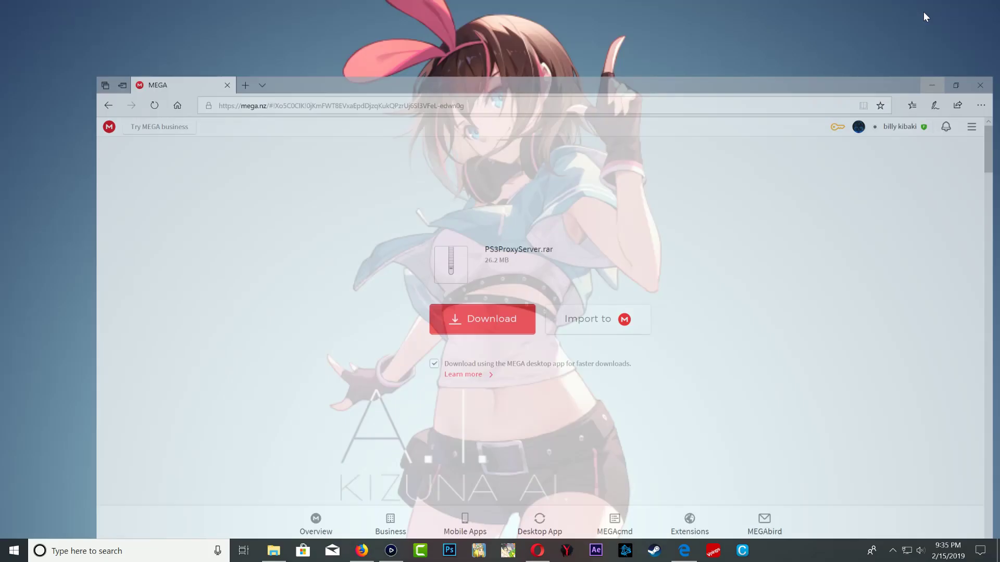
left_click(273, 551)
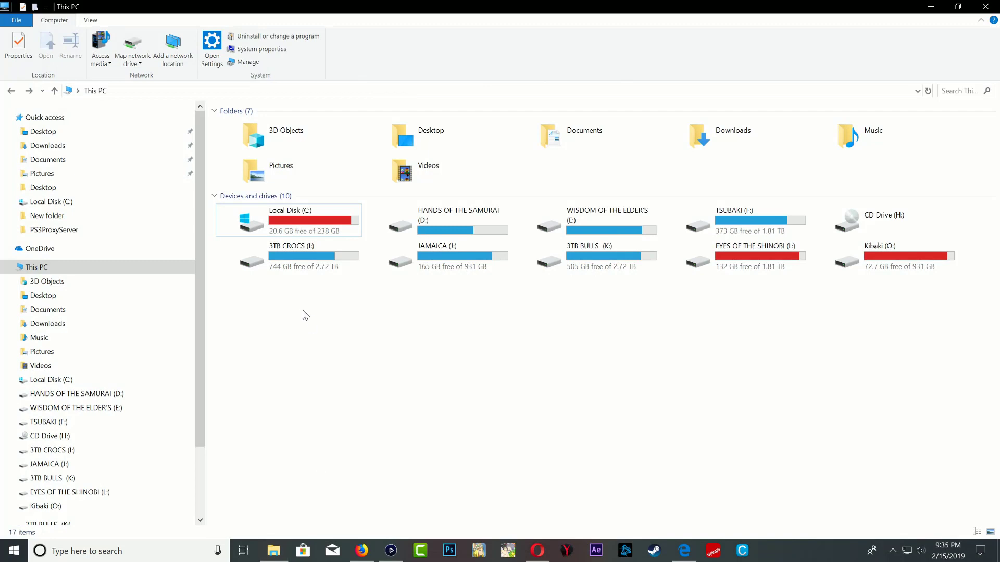
double_click(308, 225)
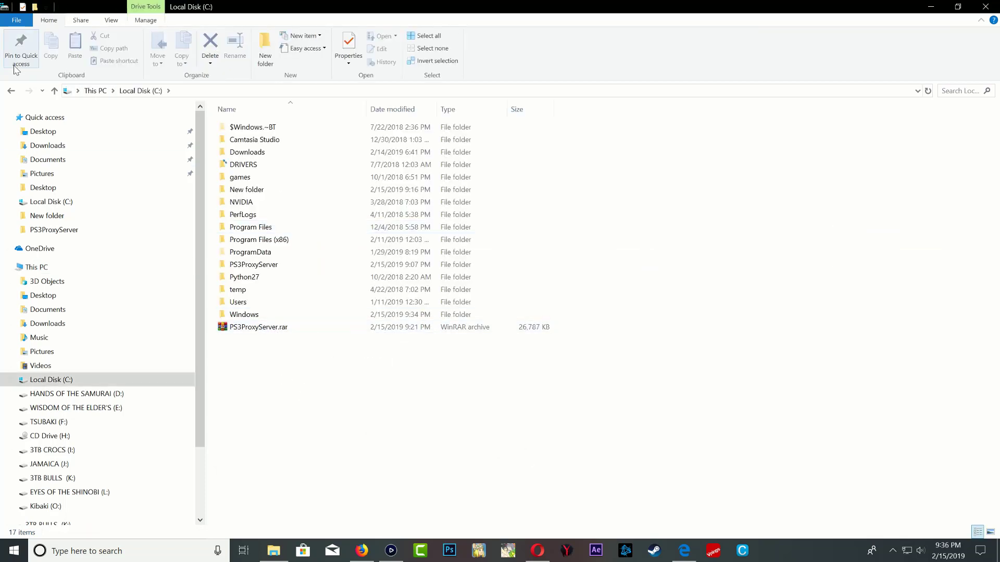
Step: Return to This PC and reopen Local Disk (C:), leaving the drive name unchanged
left_click(11, 91)
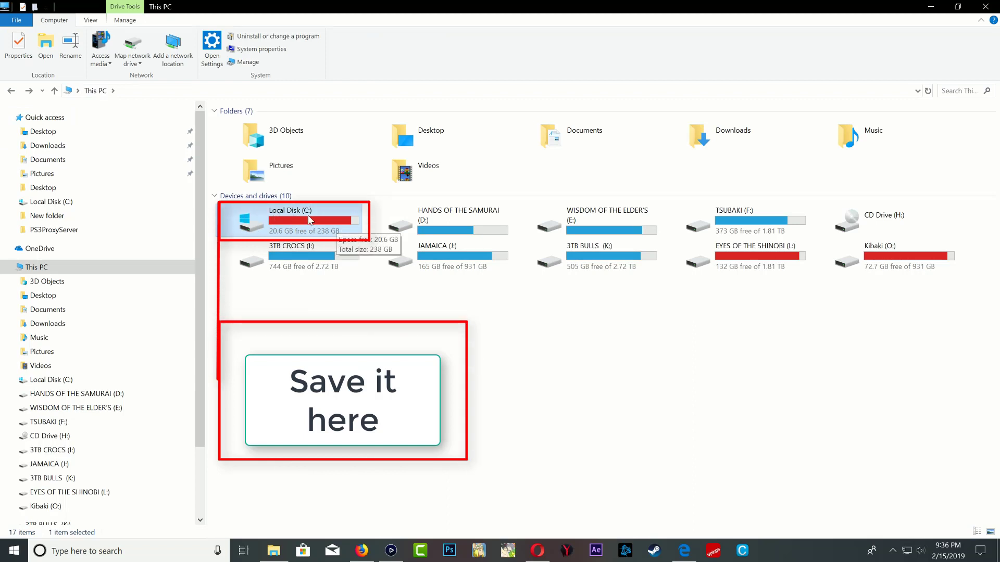
key("F2")
key("Escape")
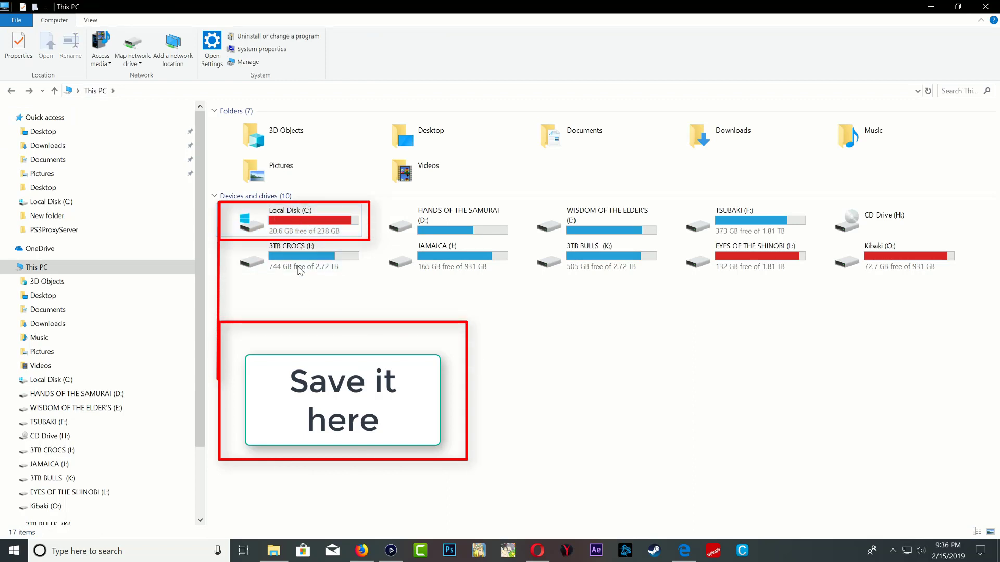
key("Return")
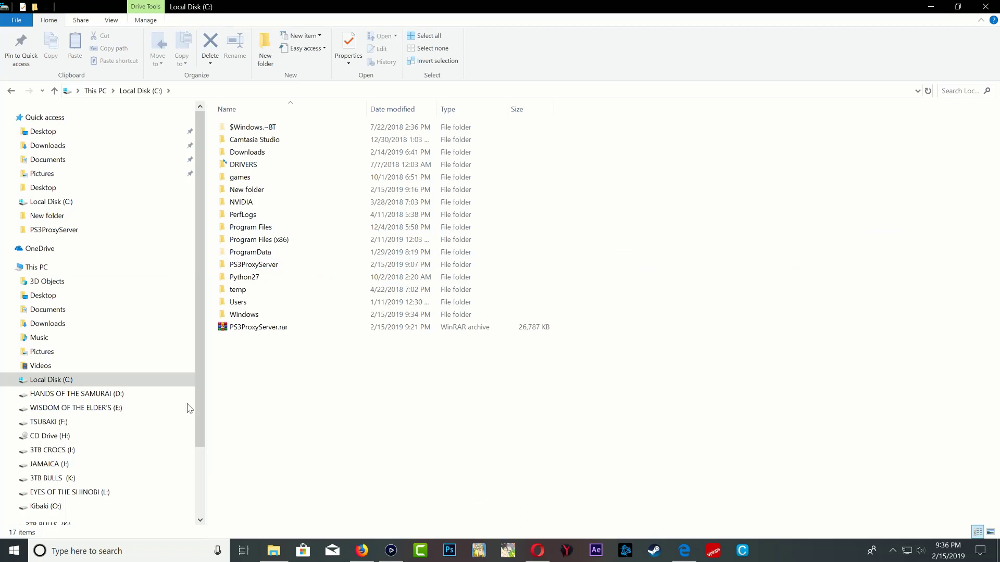
Step: Extract PS3ProxyServer.rar onto C:, open the PS3ProxyServer folder and run PS3.ProxyServer.GUI.exe as administrator
right_click(262, 329)
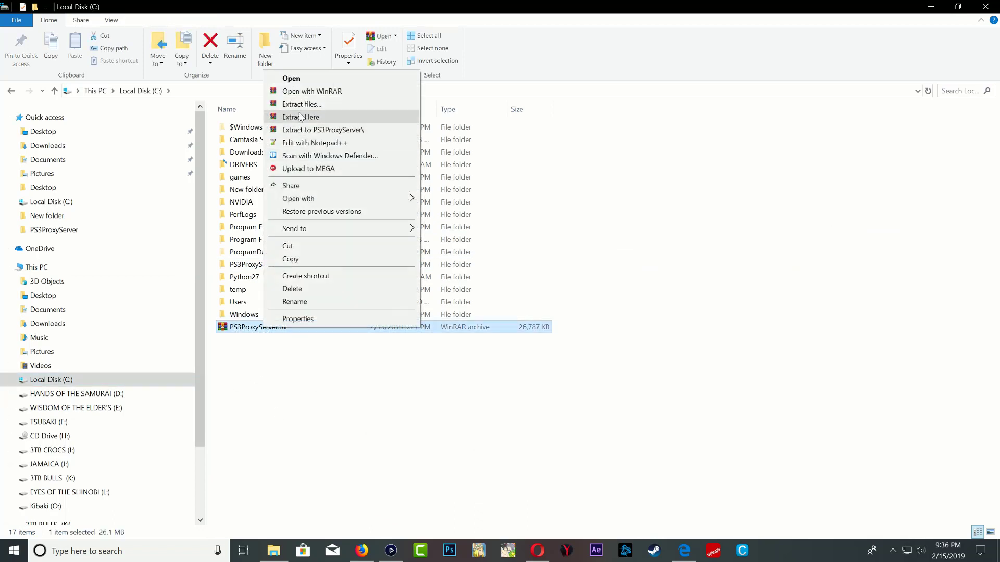
left_click(319, 357)
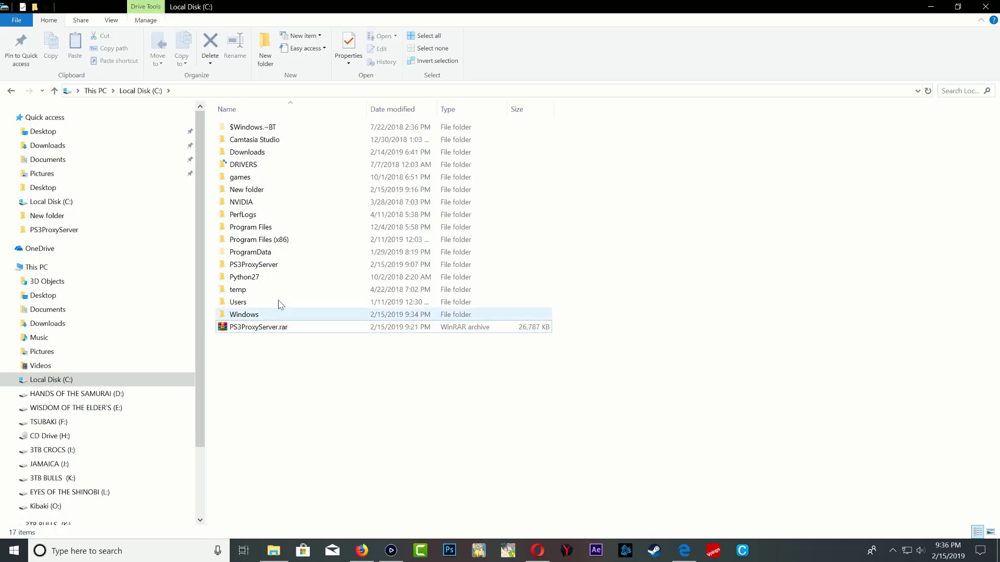
double_click(268, 266)
scroll(338, 271, "down", 3)
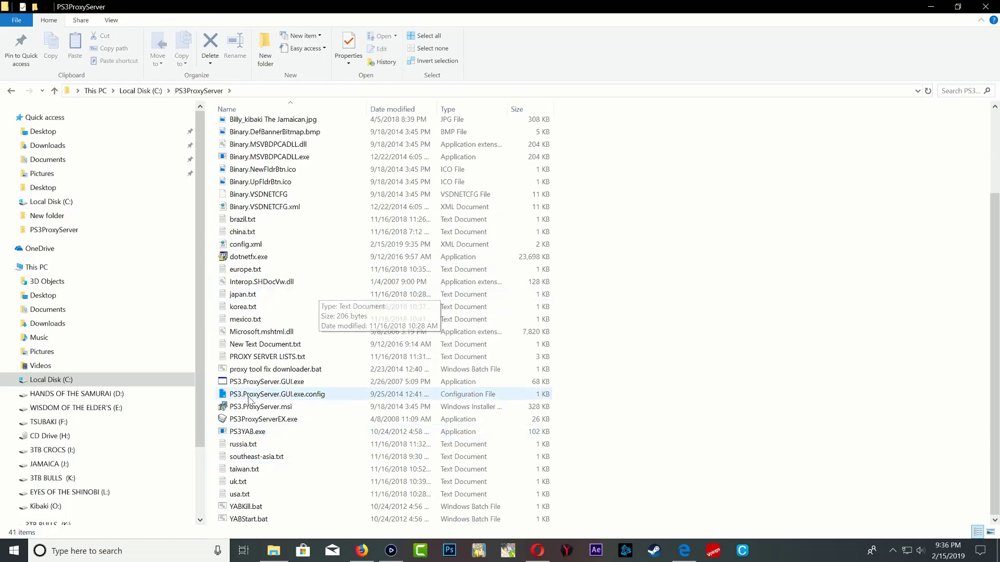
right_click(279, 384)
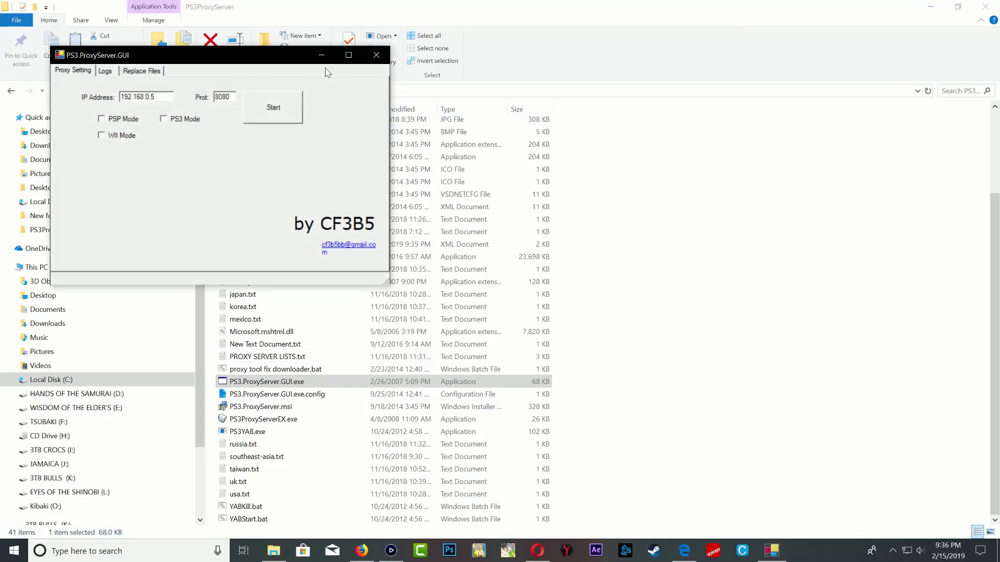
Step: Move the proxy server window to the right and select its IP address 192.168.0.5
mouse_move(253, 58)
left_mouse_down()
mouse_move(805, 149)
mouse_move(786, 147)
left_mouse_up()
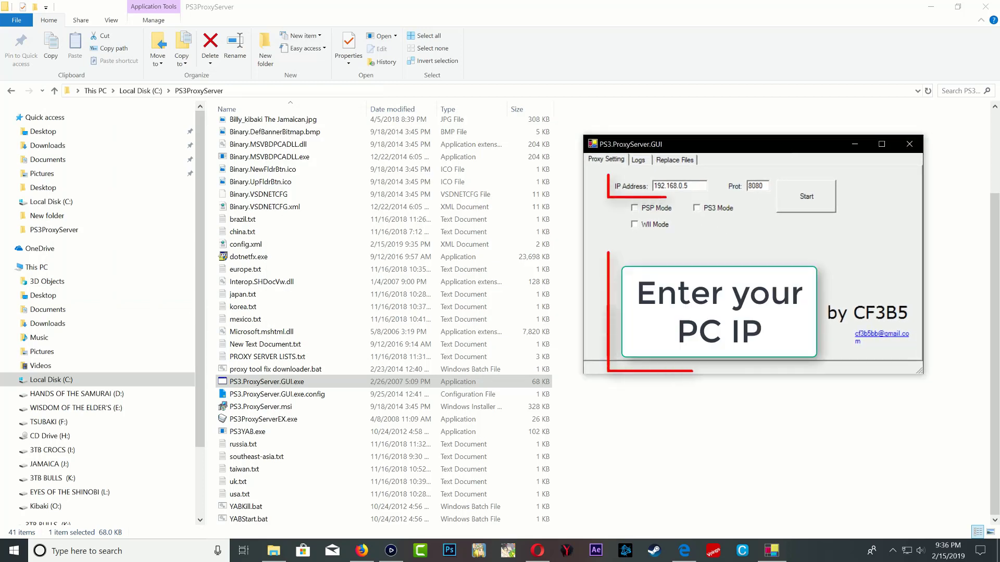
left_click_drag(689, 186, 653, 185)
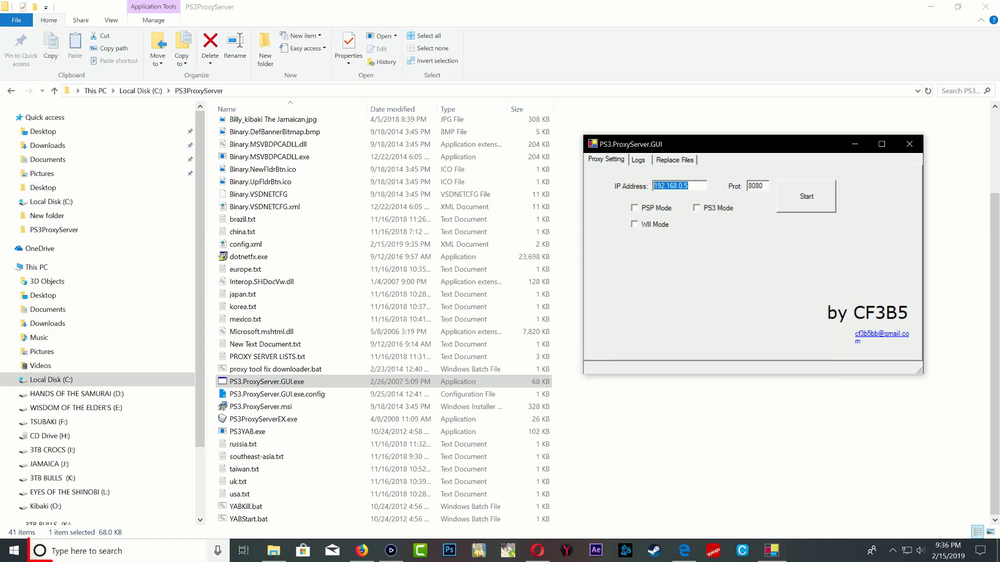
Step: Launch Command Prompt from Windows search and run ipconfig
key("super+s")
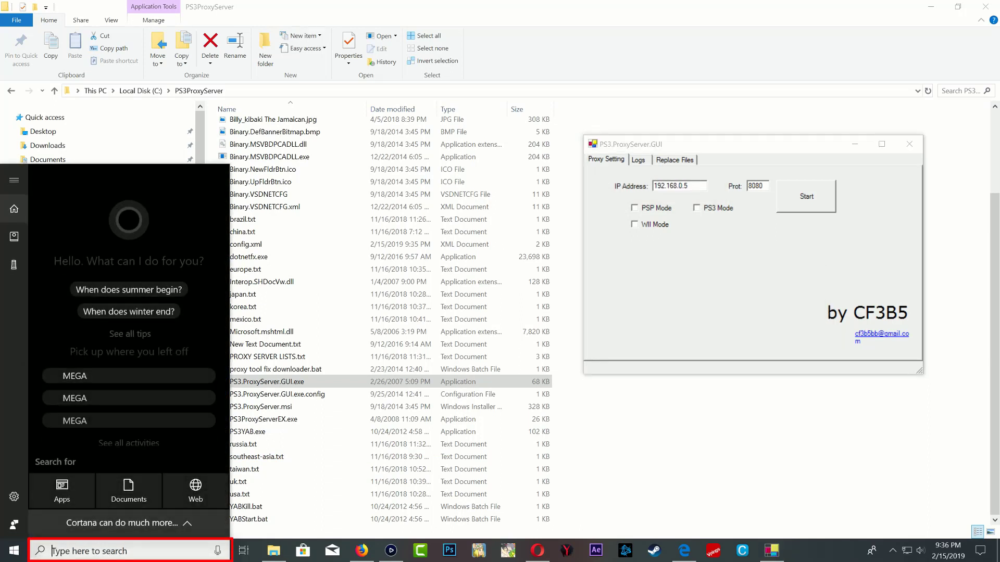
type("cmg")
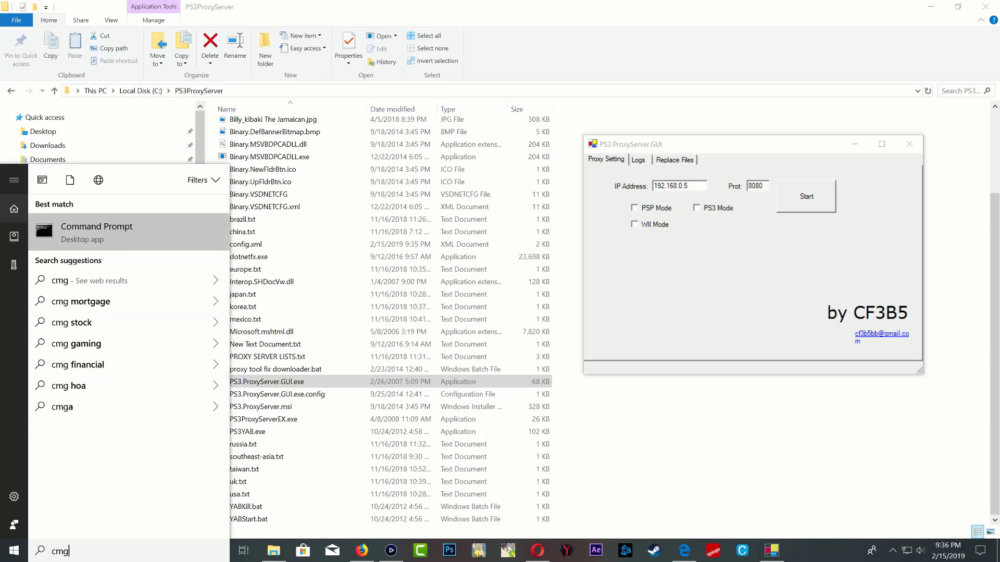
key("Return")
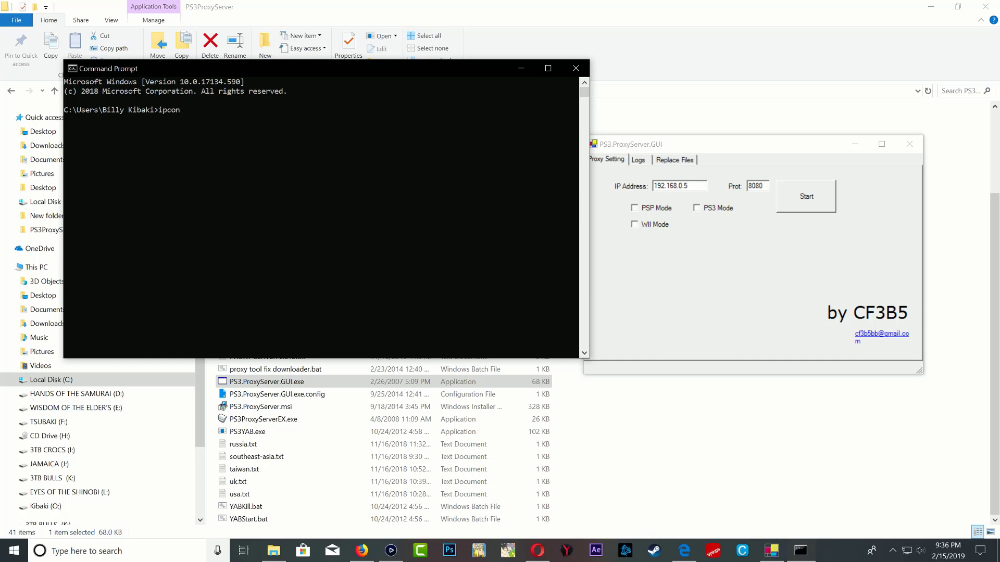
type("ipconfig")
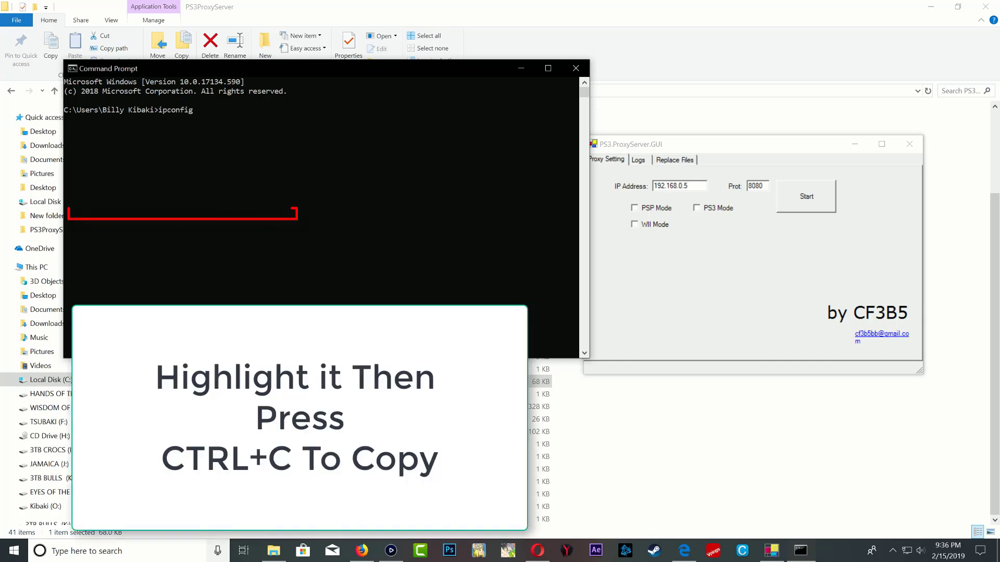
key("Return")
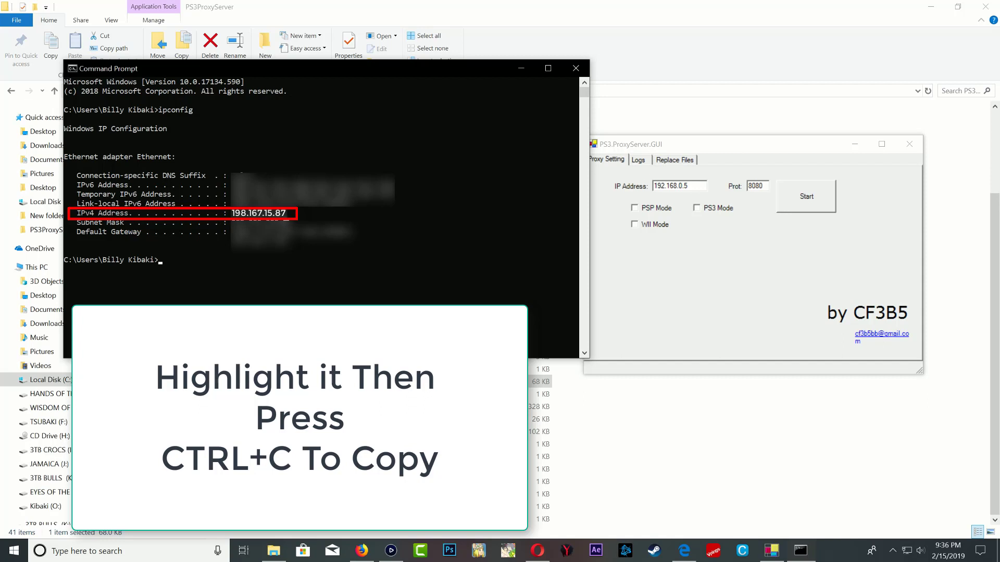
Step: Copy the IPv4 address 198.167.15.87 and select the old IP in the proxy settings
left_click_drag(287, 213, 231, 214)
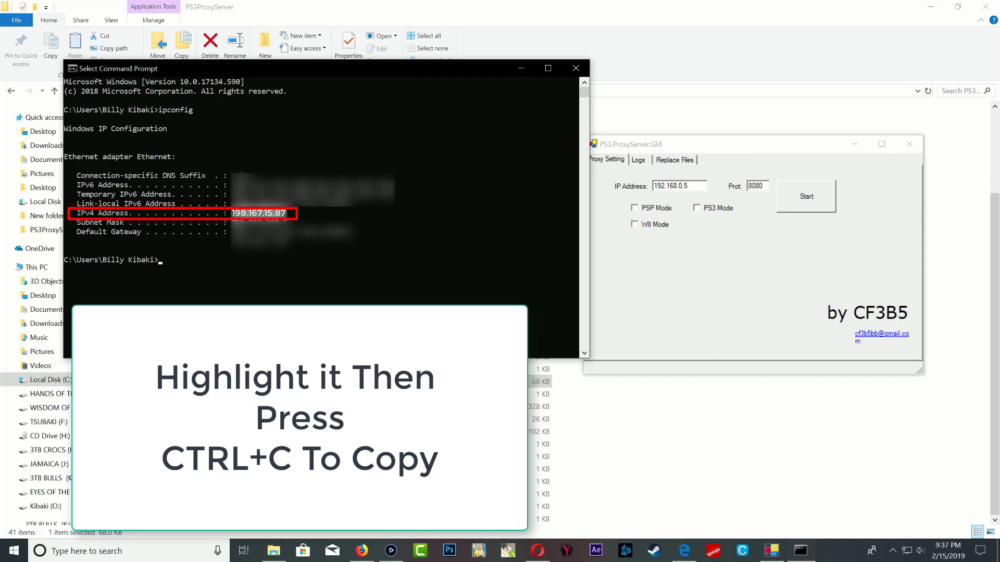
key("ctrl+c")
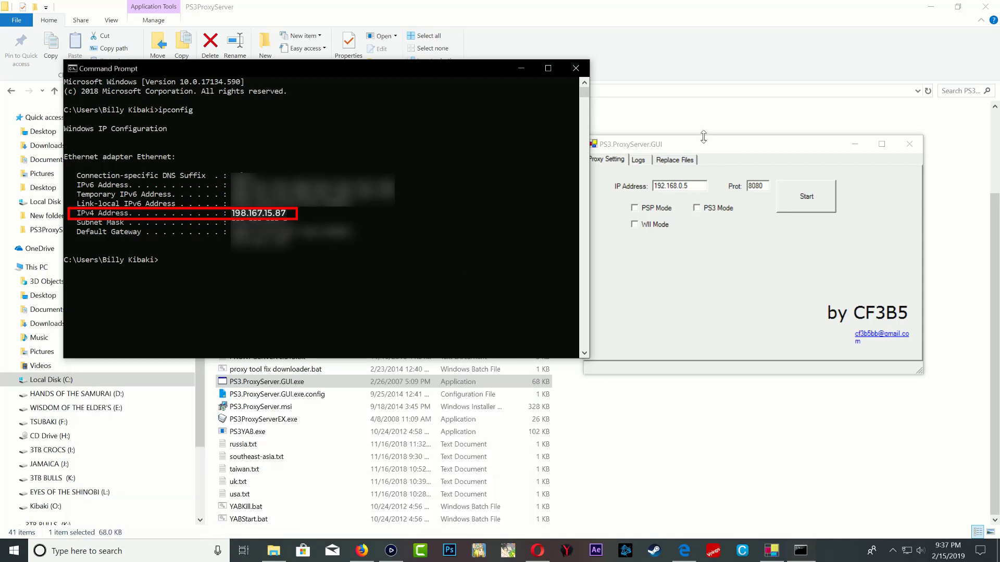
left_click_drag(690, 186, 655, 190)
Step: Paste 198.167.15.87 into the IP Address field and start the proxy server in PS3 Mode
key("ctrl+v")
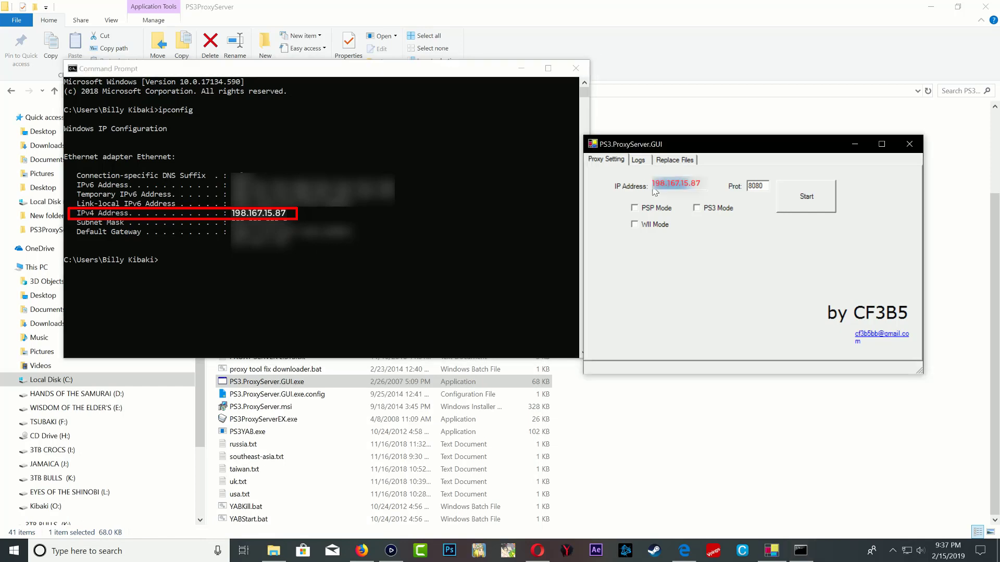
left_click(655, 192)
left_click(817, 202)
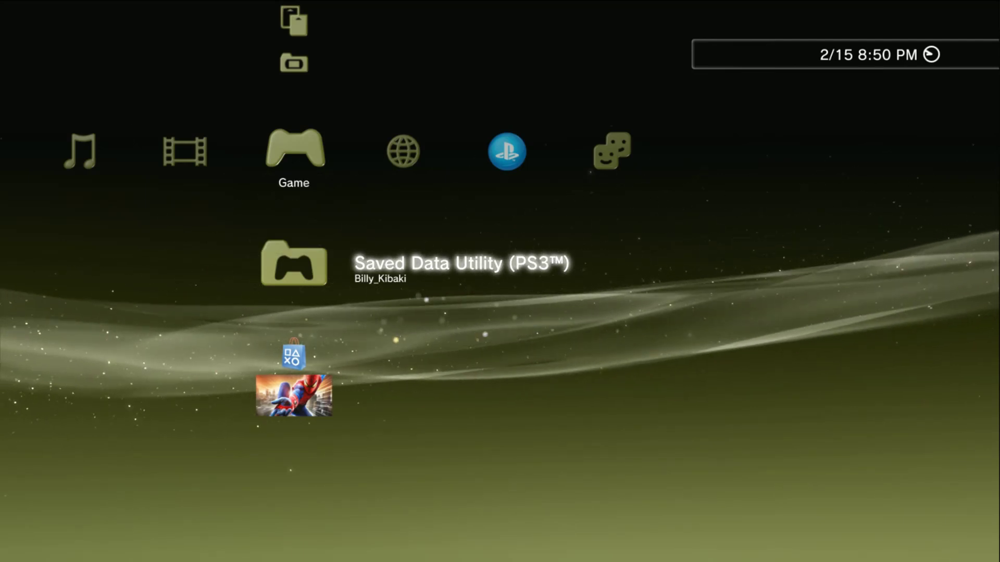
Step: Try PSN Sign Up, dismiss the update-required message, and head back toward Settings
key("Up")
key("Up")
key("Right")
key("Right")
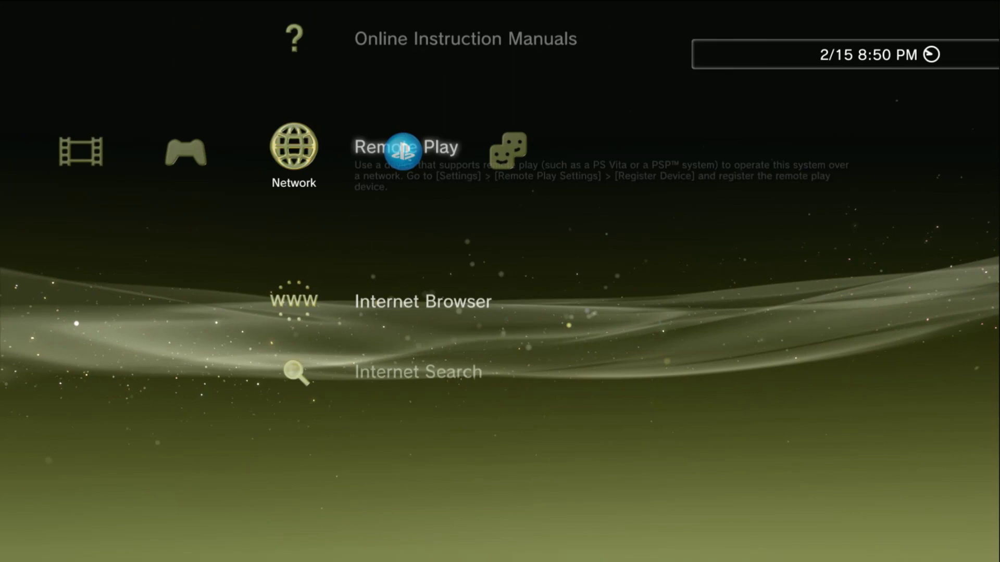
key("Up")
key("Up")
key("Up")
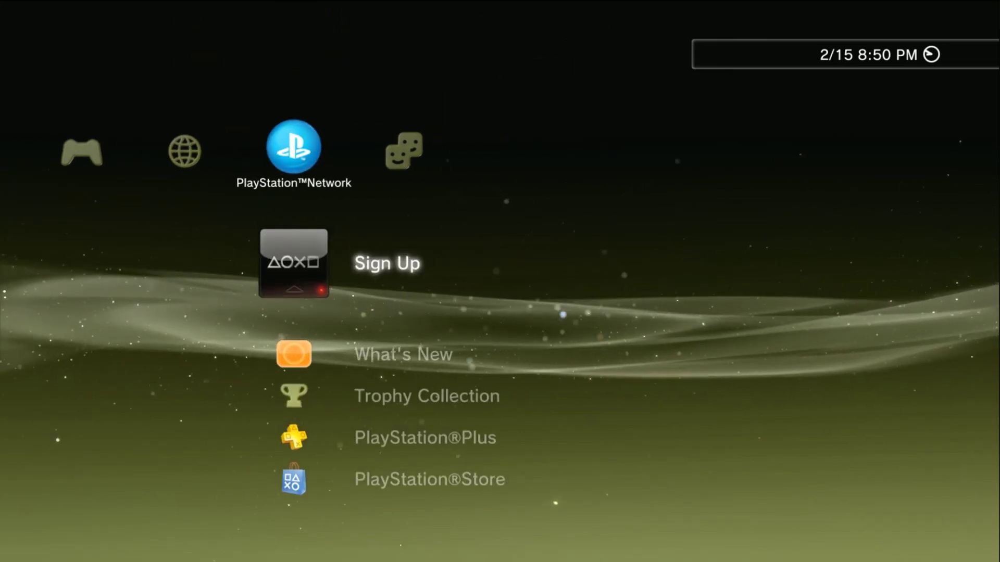
key("Return")
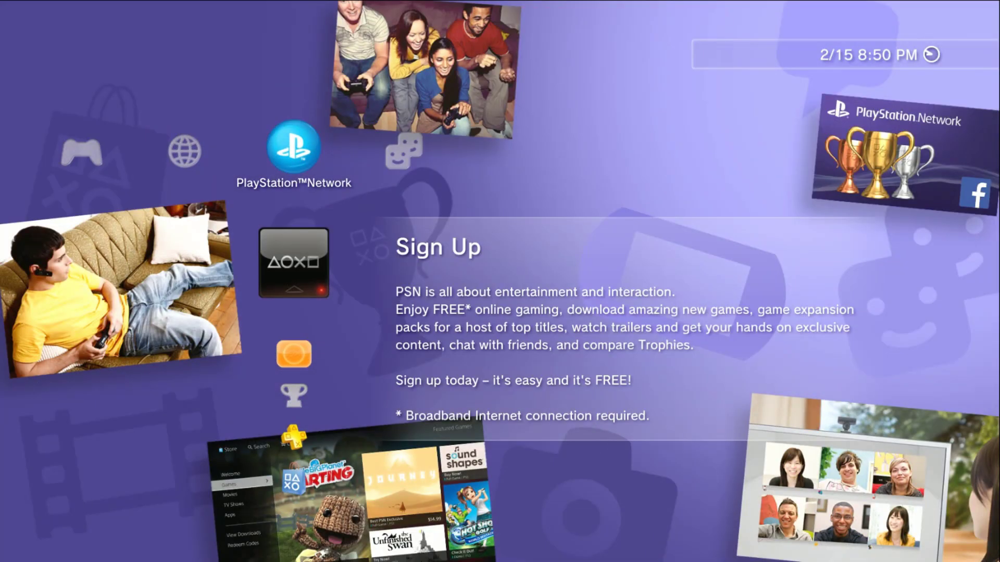
key("Return")
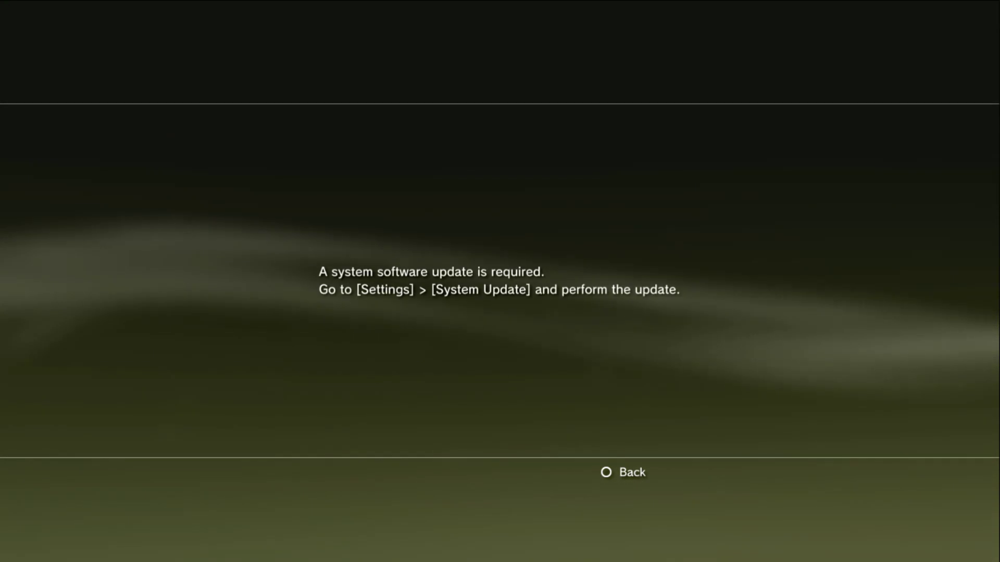
key("Escape")
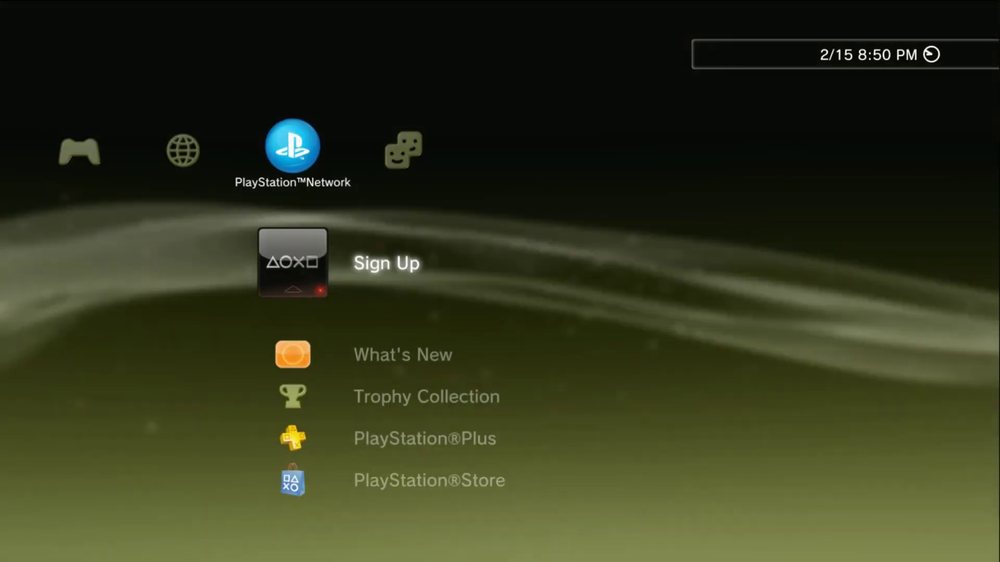
key("Left")
key("Left")
key("Left")
key("Left")
key("Left")
key("Left")
key("Left")
key("Right")
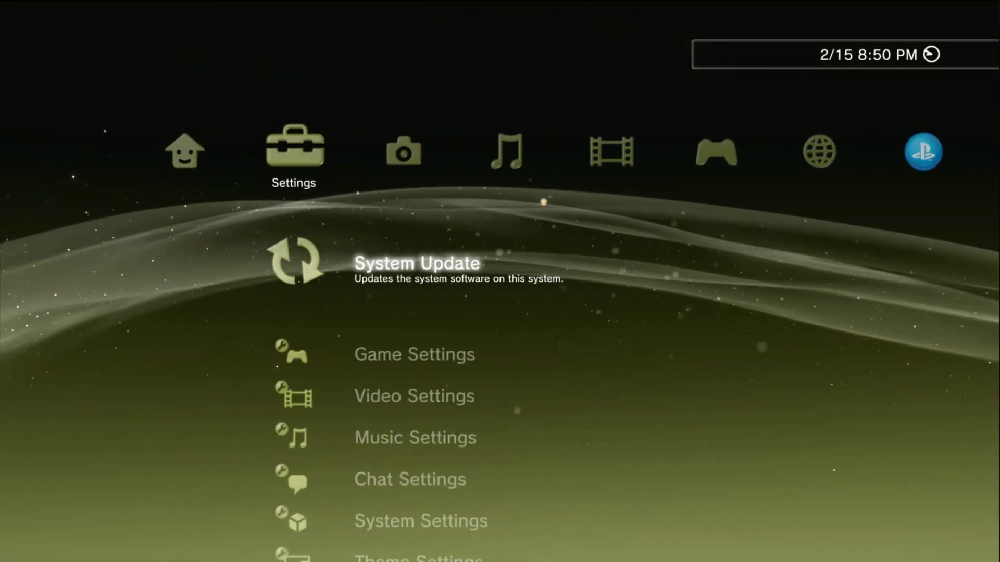
key("Return")
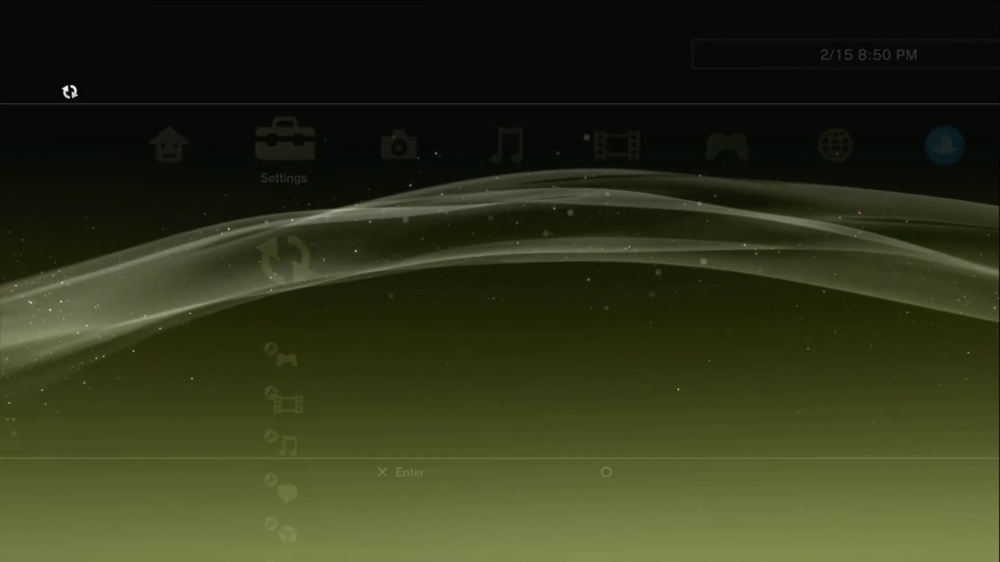
key("Return")
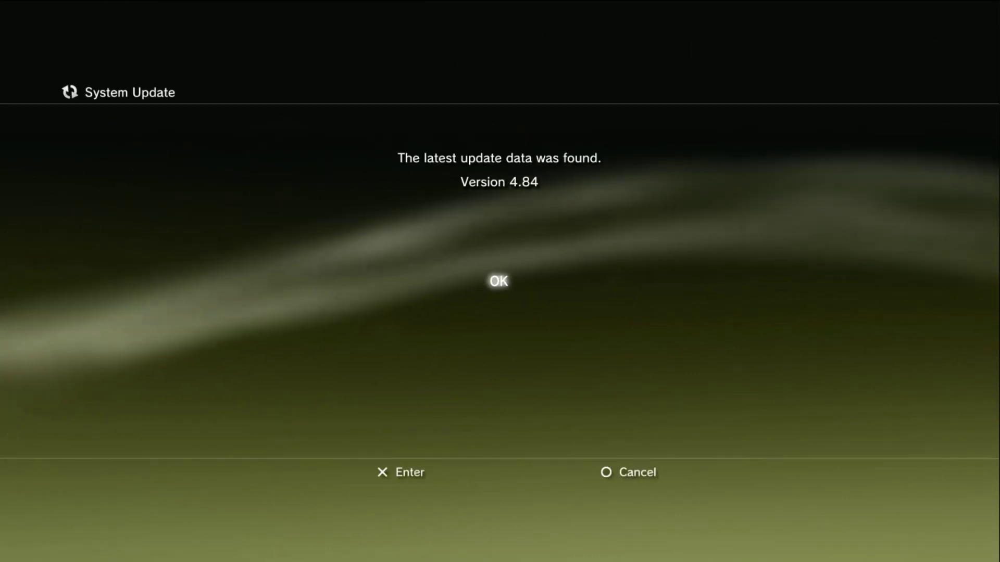
key("Escape")
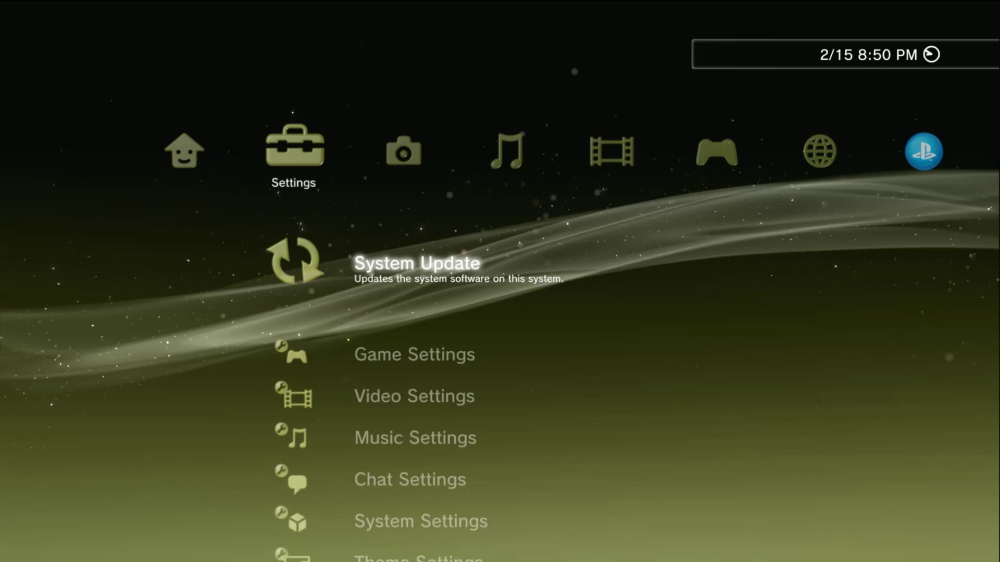
key("Down")
key("Down")
key("Down")
key("Down")
key("Down")
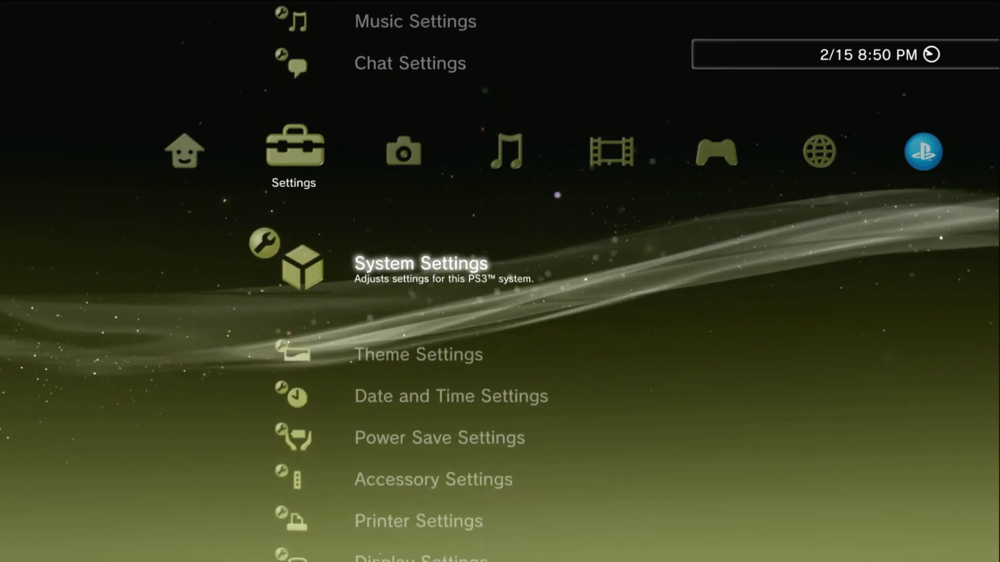
key("Return")
key("Down")
key("Down")
key("Down")
key("Down")
key("Down")
key("Down")
key("Down")
key("Down")
key("Down")
key("Down")
key("Down")
key("Down")
key("Down")
key("Down")
key("Down")
key("Down")
key("Down")
key("Down")
key("Down")
key("Down")
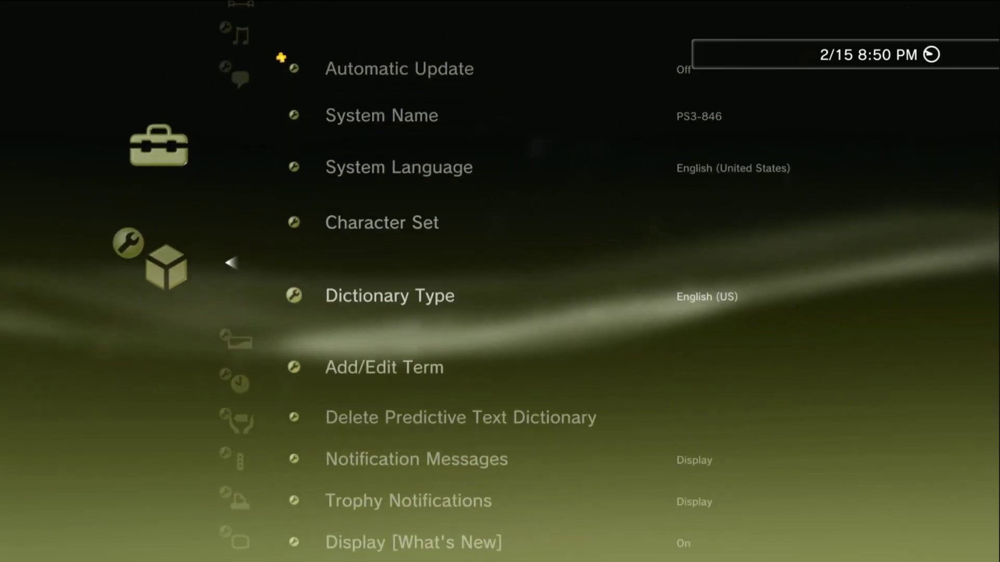
key("Up")
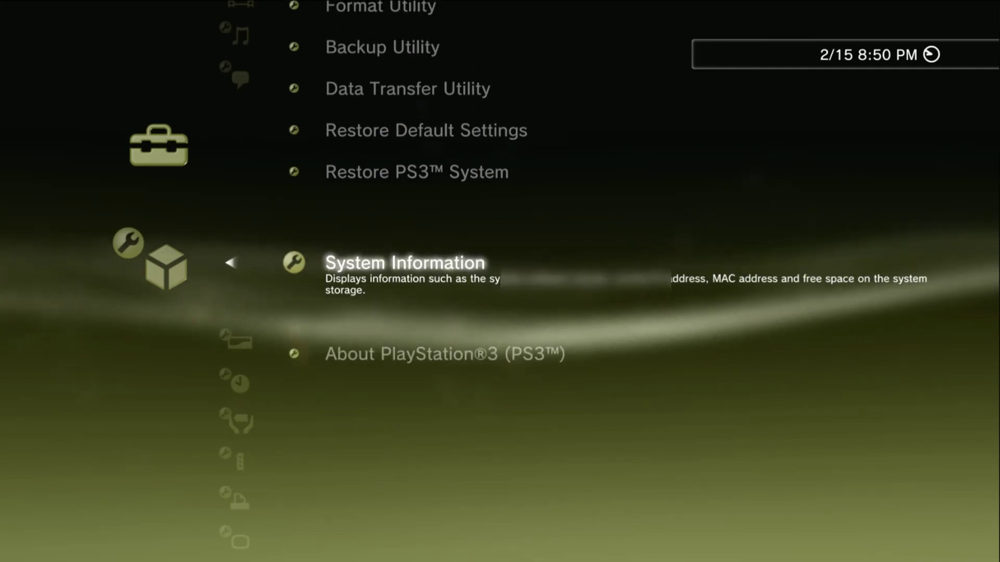
key("Return")
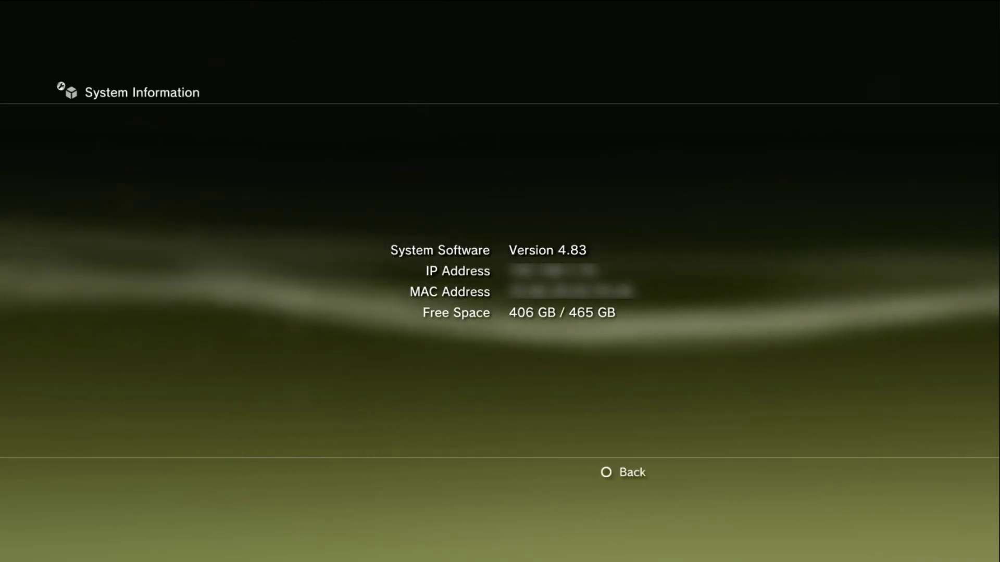
key("Escape")
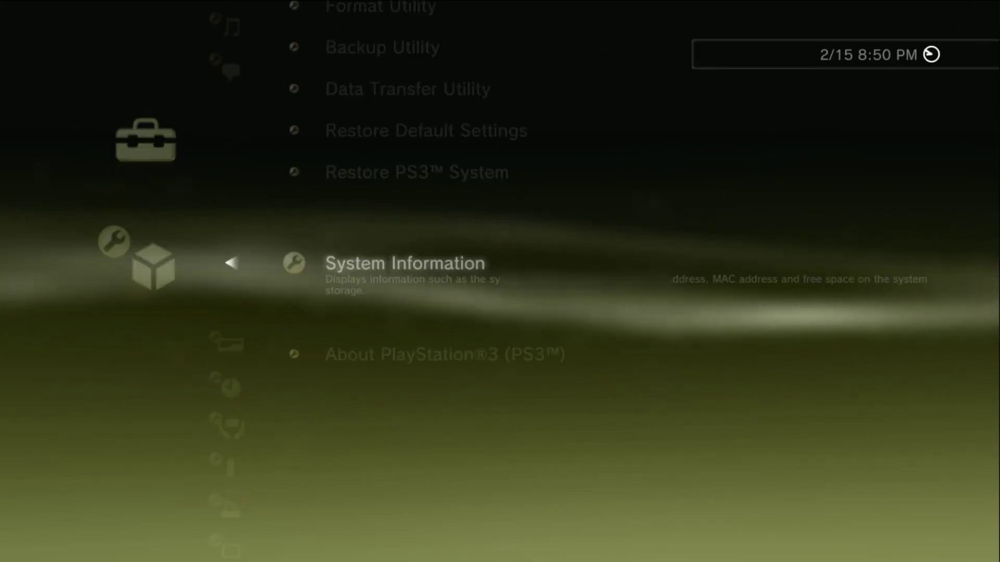
key("Escape")
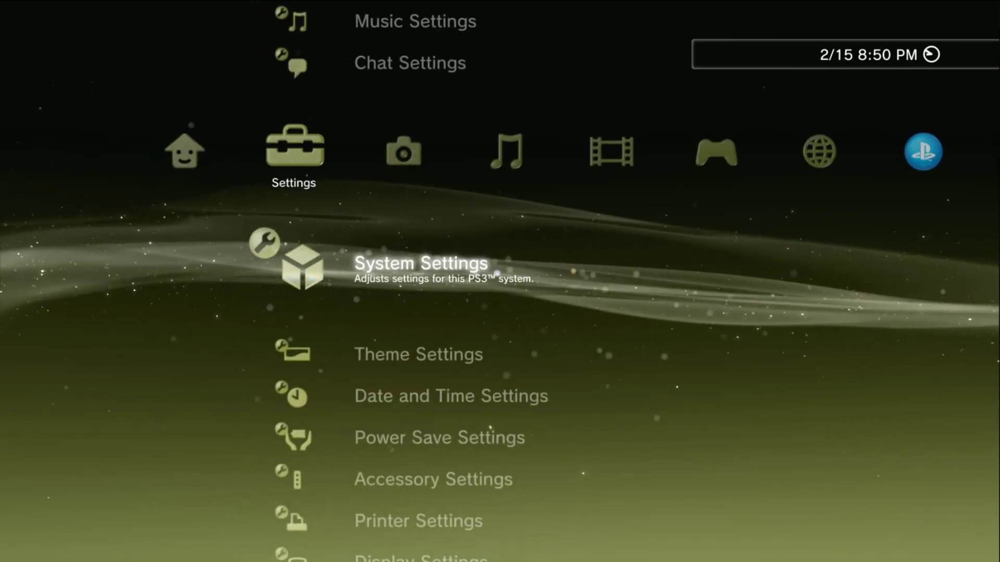
Step: Begin a Custom wireless setup in Network Settings' Internet Connection Settings
key("Down")
key("Down")
key("Down")
key("Down")
key("Down")
key("Down")
key("Down")
key("Down")
key("Down")
key("Down")
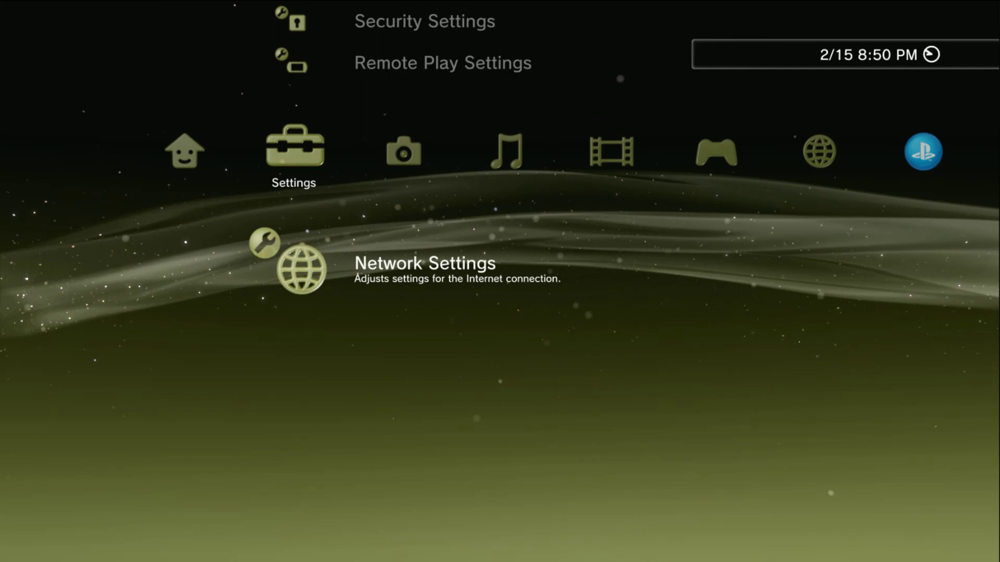
key("Return")
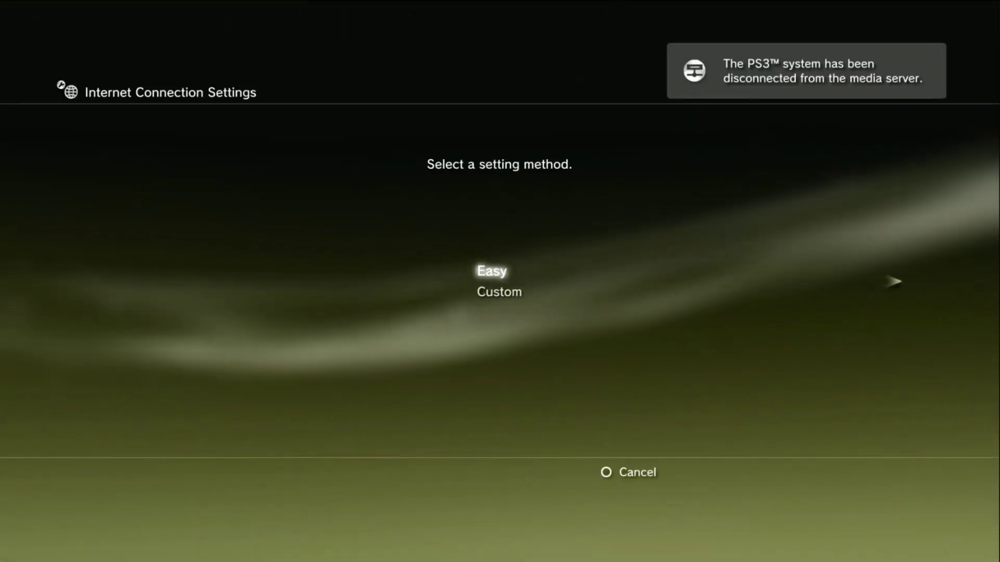
key("Down")
key("Return")
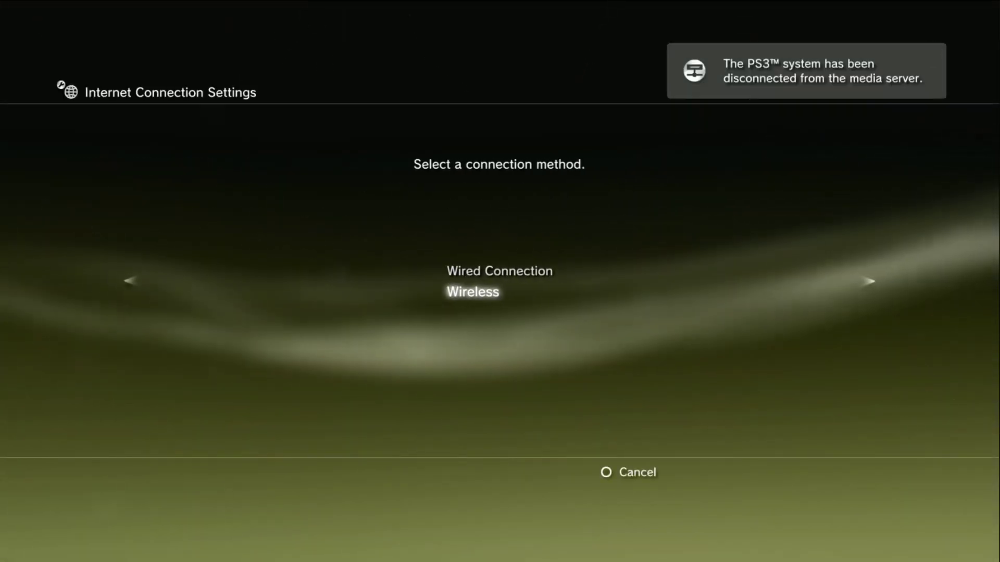
key("Return")
key("Return")
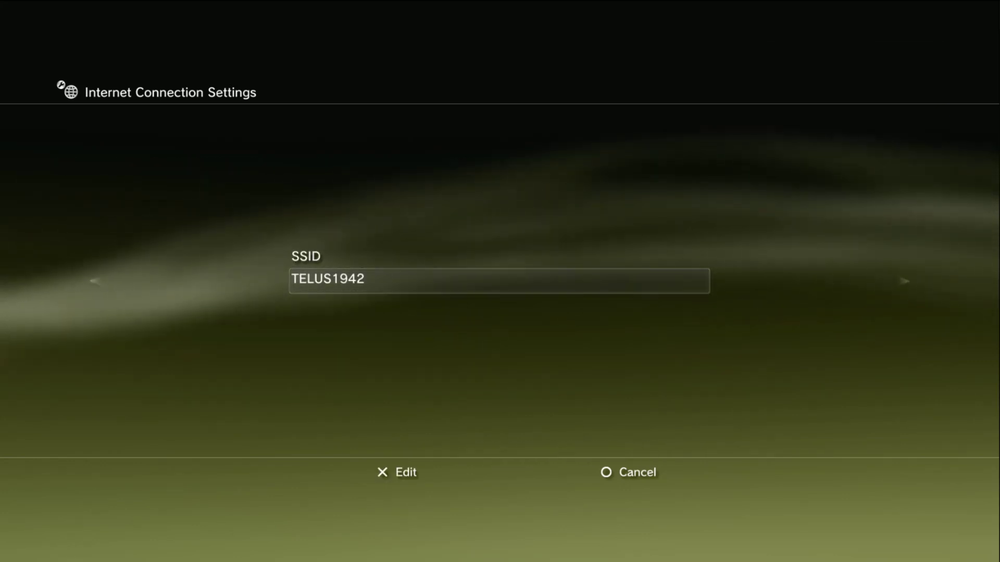
Step: Accept the saved SSID and WPA key, automatic IP, no DHCP host name and automatic MTU
key("Return")
key("Return")
key("Right")
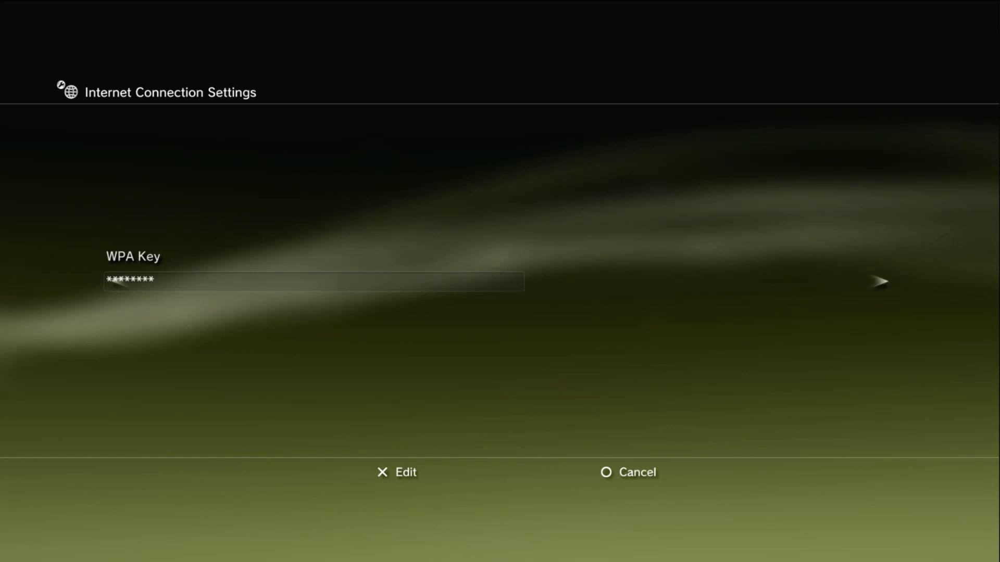
key("Right")
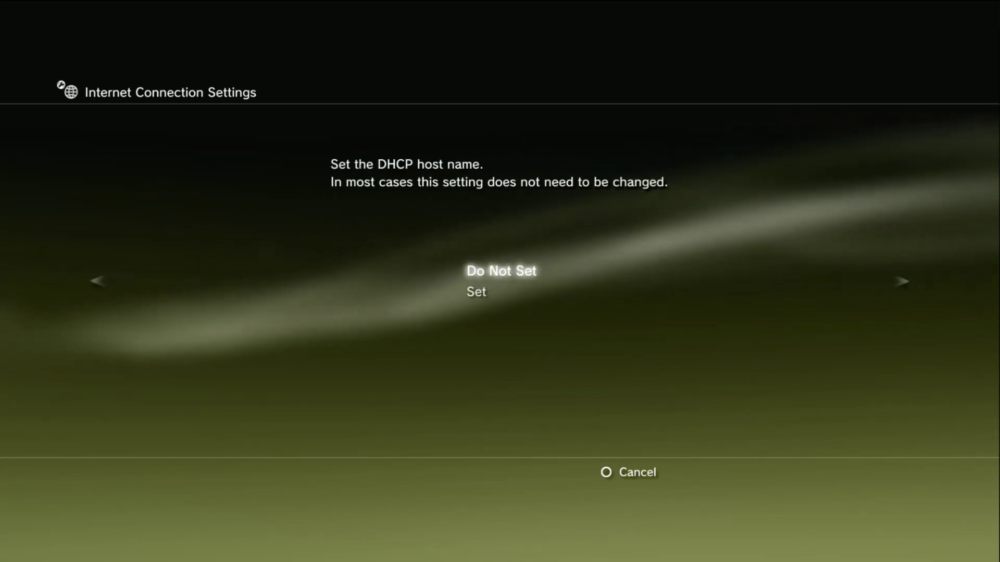
key("Right")
key("Right")
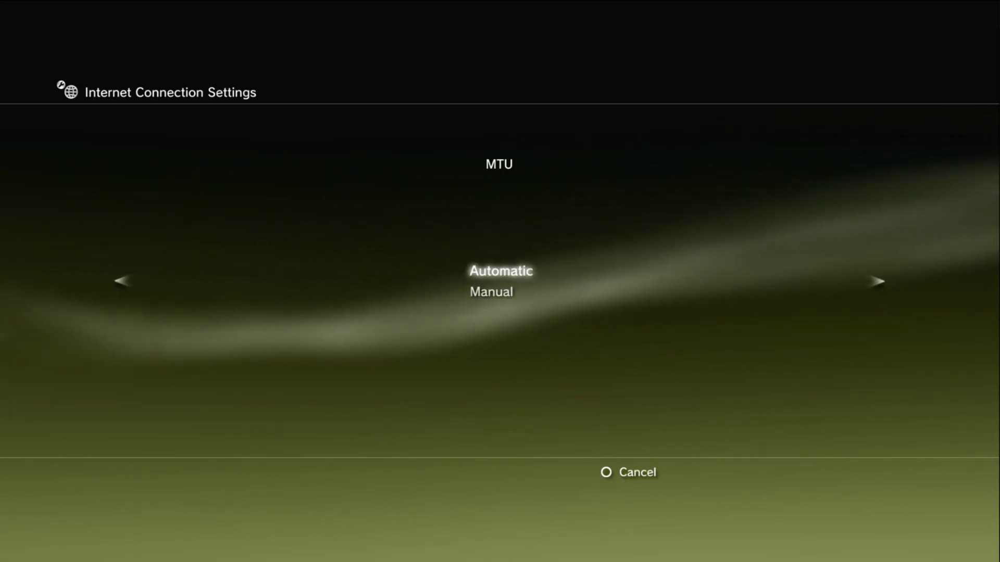
key("Right")
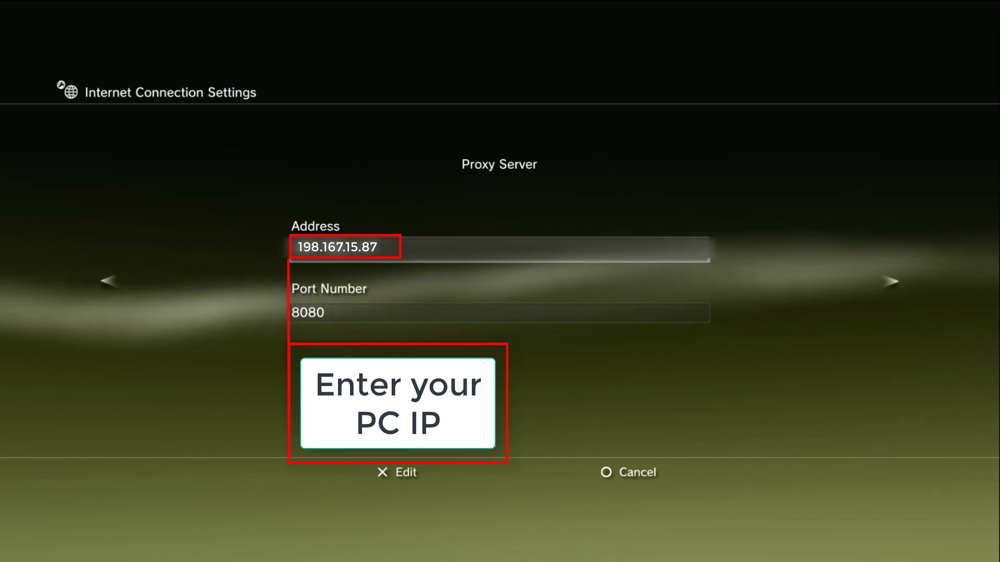
Step: Use proxy 198.167.15.87 on port 8080, keep UPnP enabled, and save the settings
key("Right")
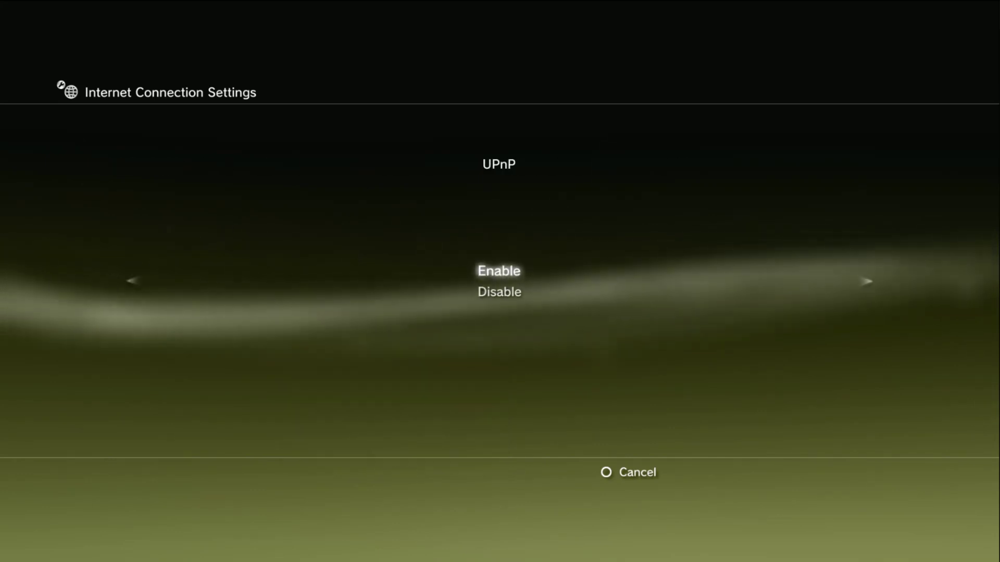
key("Right")
key("Return")
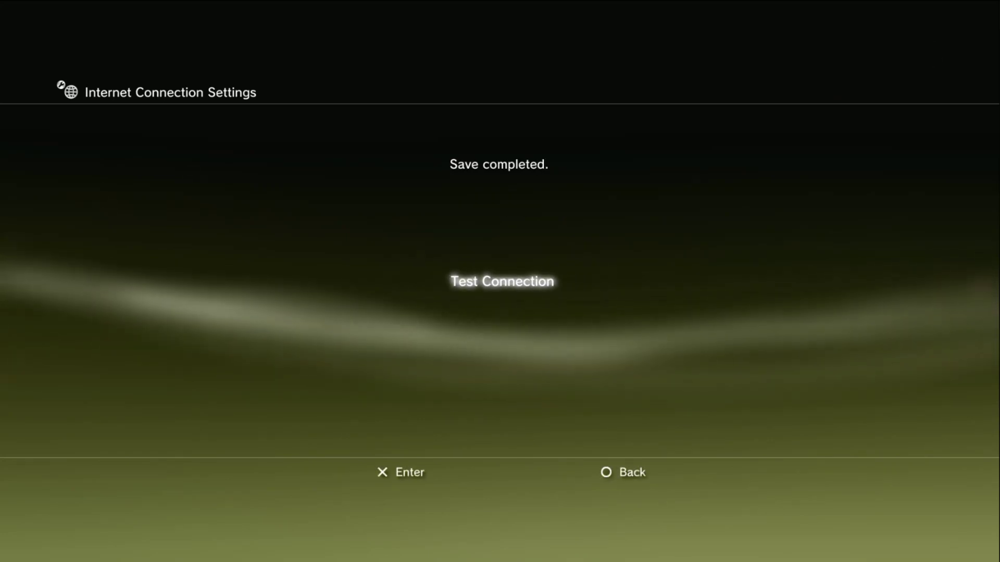
Step: Leave the save screen and go to Sign Up in the PlayStation Network column
key("Escape")
key("Escape")
key("Up")
key("Up")
key("Up")
key("Up")
key("Up")
key("Up")
key("Up")
key("Up")
key("Up")
key("Up")
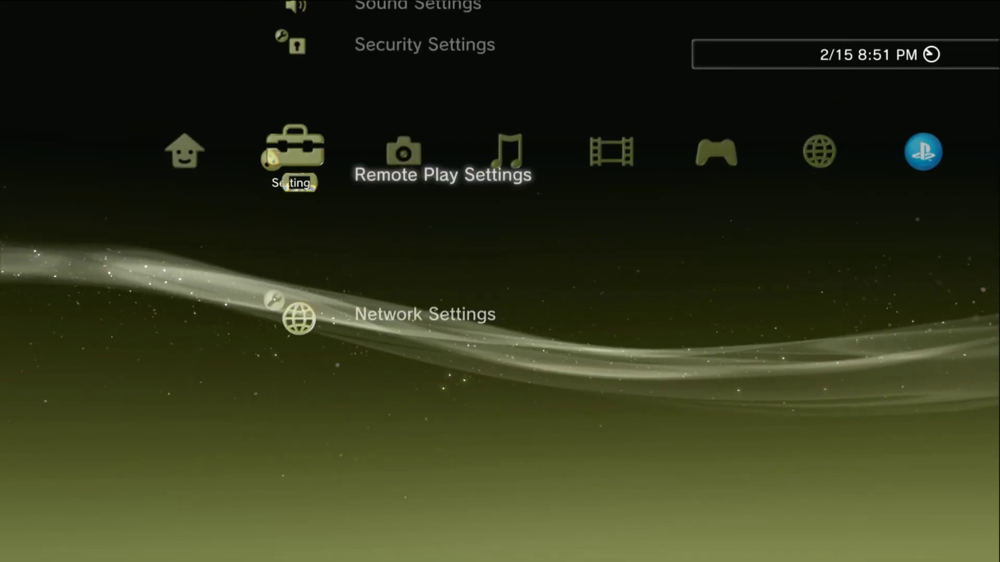
key("Right")
key("Right")
key("Right")
key("Right")
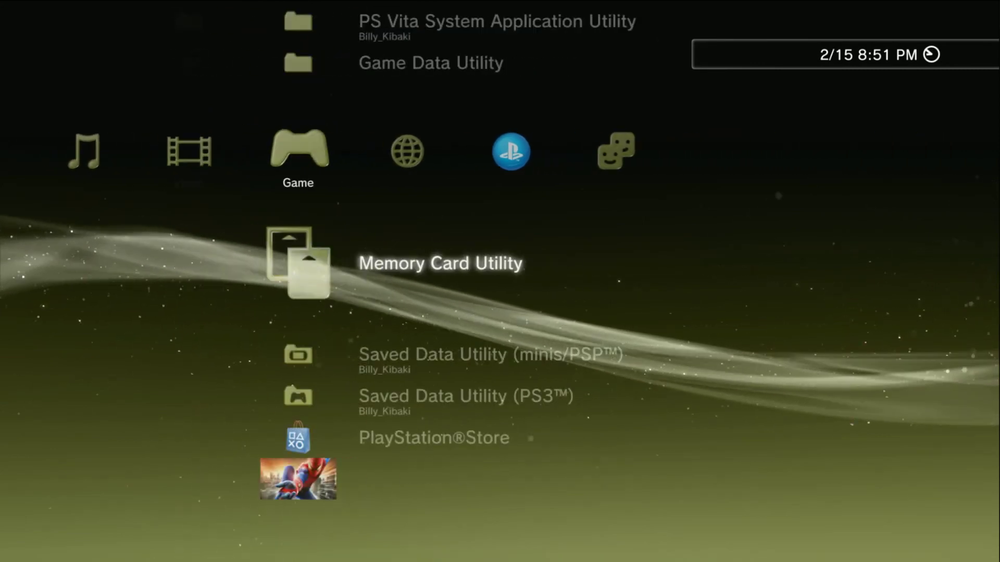
key("Right")
key("Up")
key("Right")
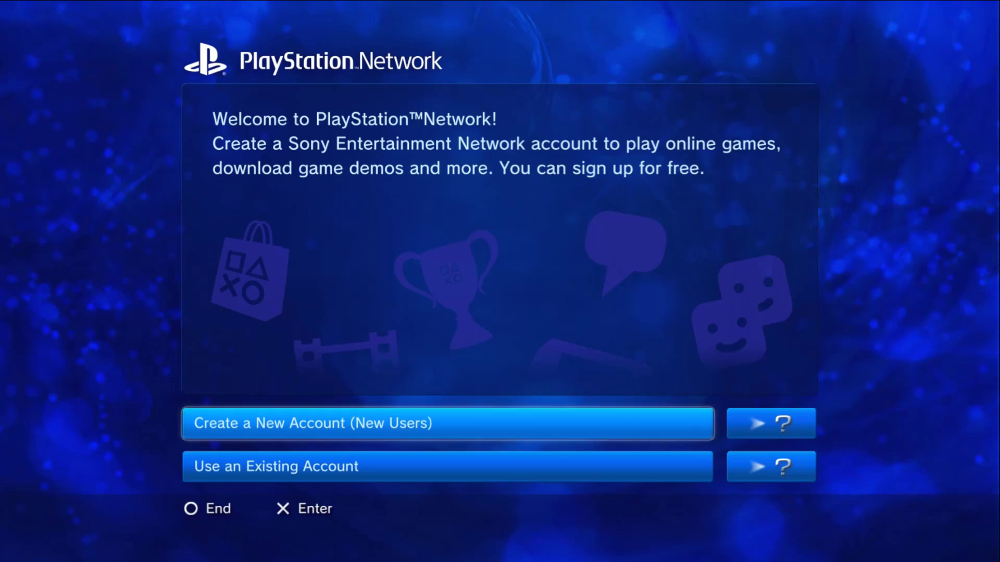
Step: Open and dismiss the cancel sign-up prompt to stay on the PSN welcome page
key("Escape")
key("Left")
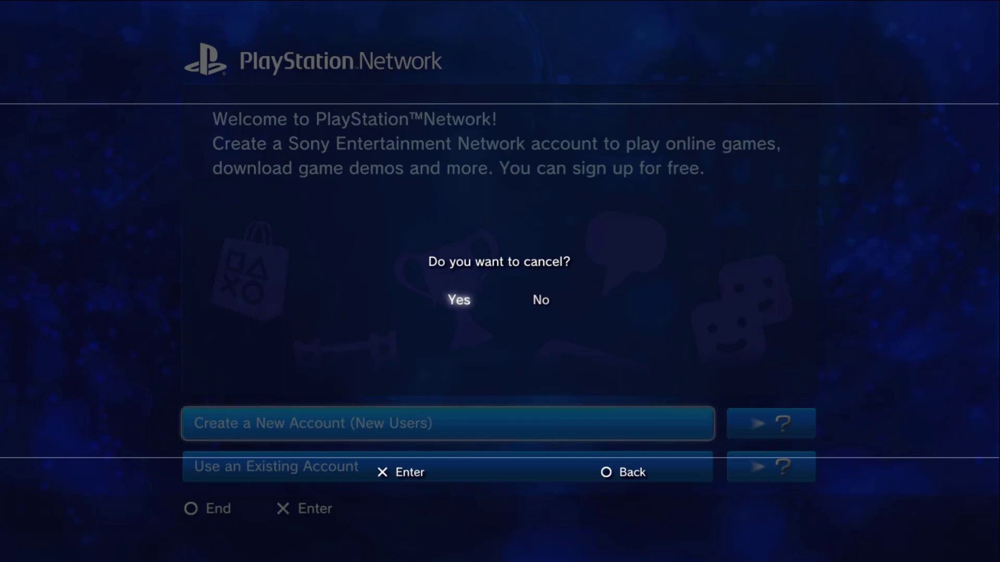
key("Escape")
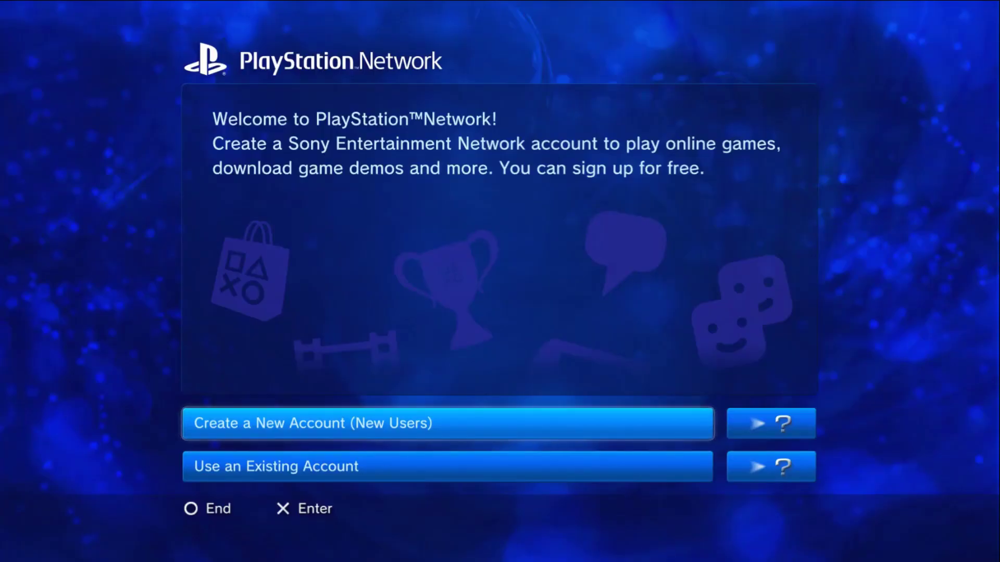